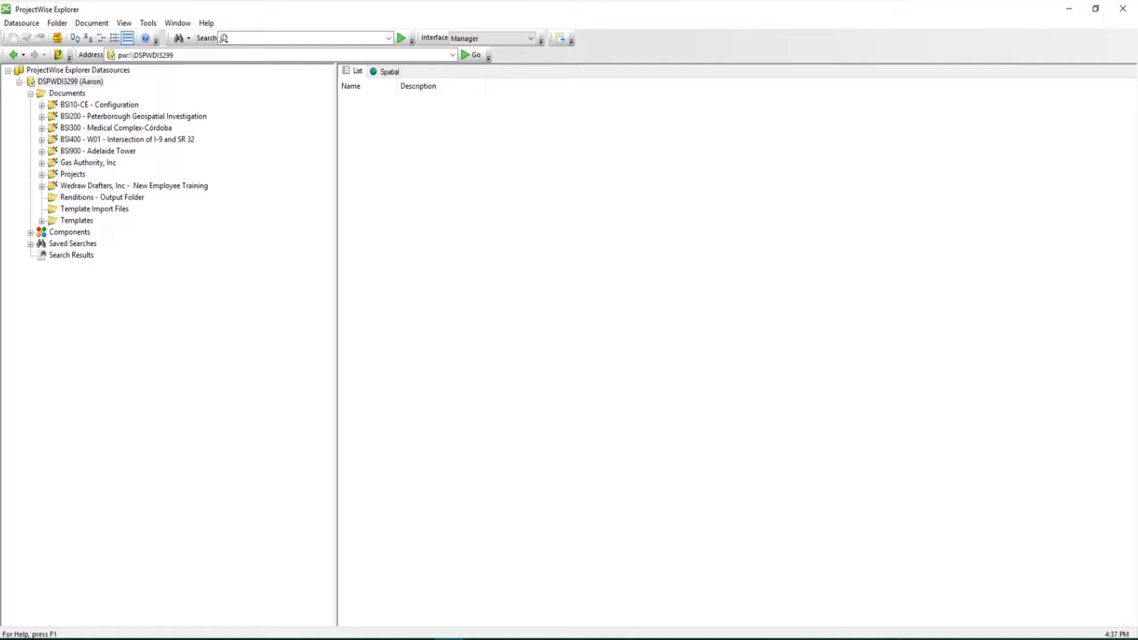
# - Select the BSI10-CE - Configuration folder and run a quick search for "track"
pyautogui.click(85, 106)
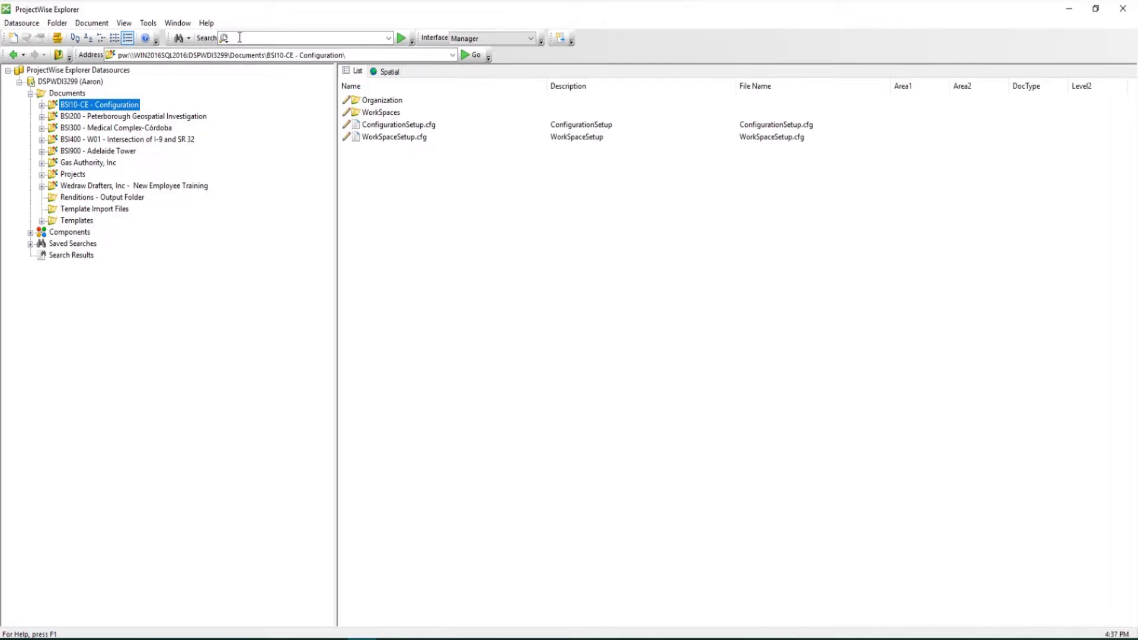
pyautogui.click(237, 40)
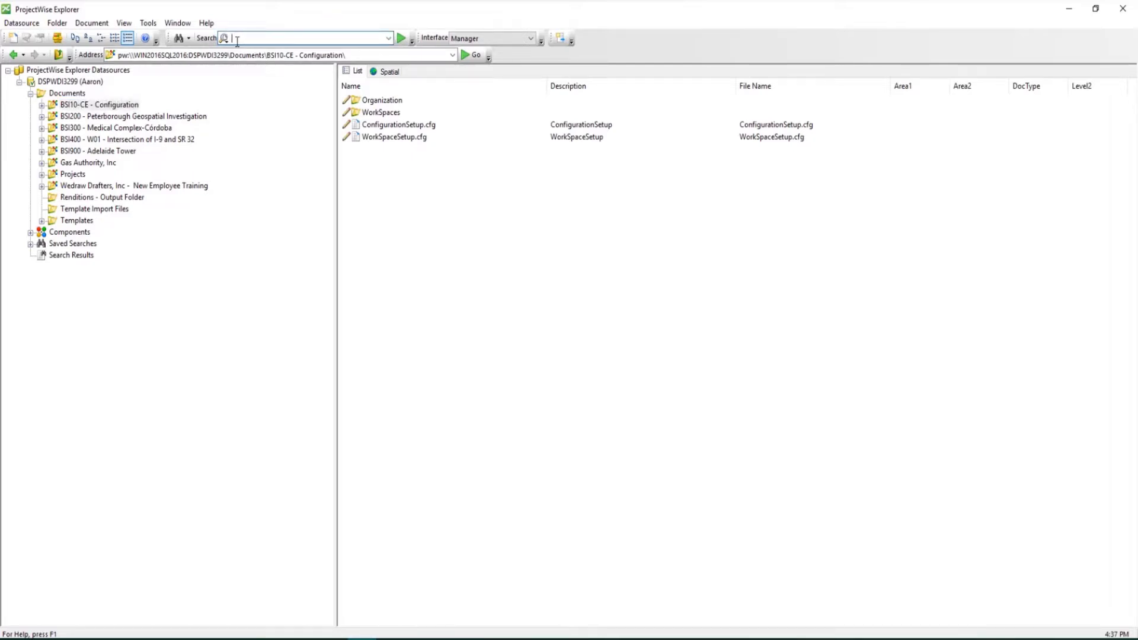
pyautogui.write('trad')
pyautogui.write('k')
pyautogui.click(401, 40)
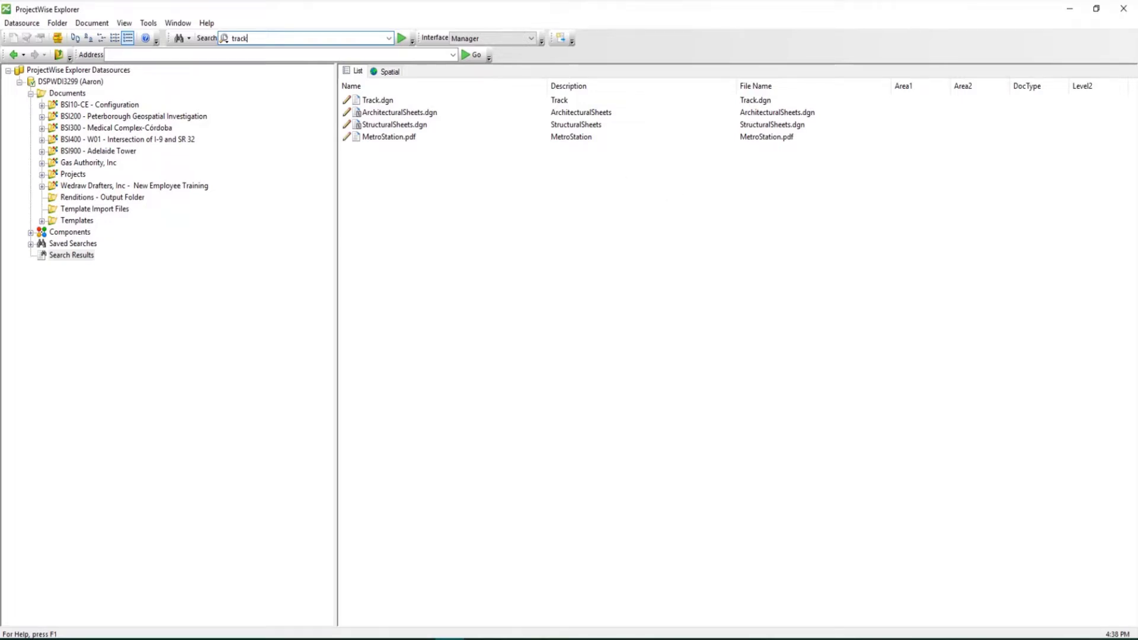
# - Review the search scope options available for the term "track"
pyautogui.doubleClick(253, 38)
pyautogui.rightClick(242, 37)
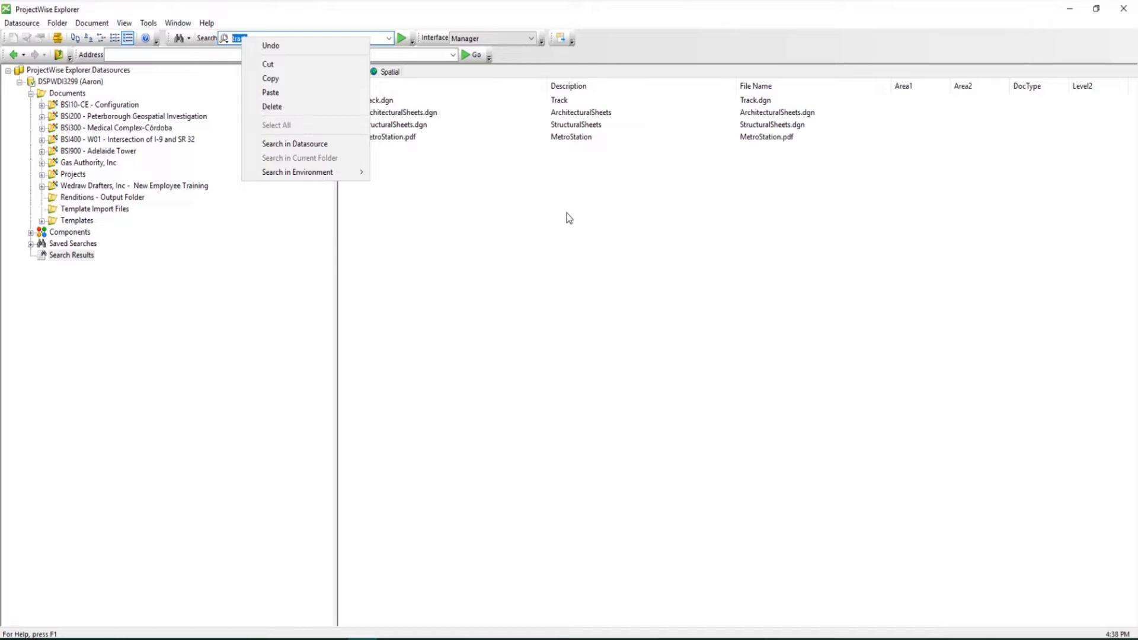
pyautogui.press('Escape')
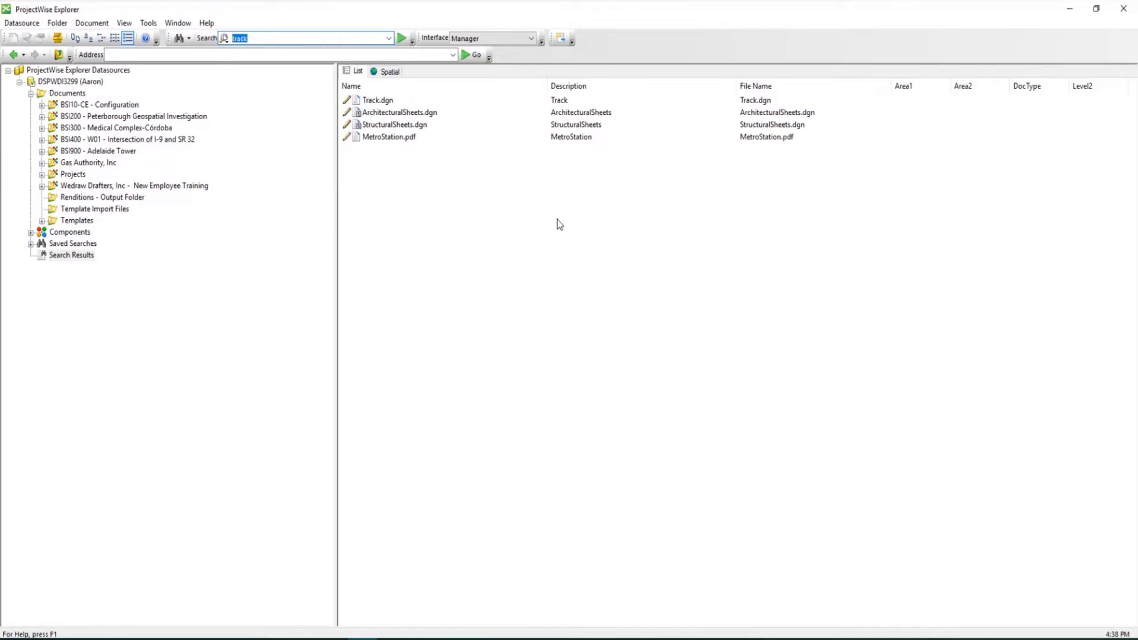
pyautogui.write('track')
# - Search for "track" again with the BSI200 - Peterborough Geospatial Investigation folder selected, and open the folder containing ArchitecturalSheets.dgn
pyautogui.click(107, 117)
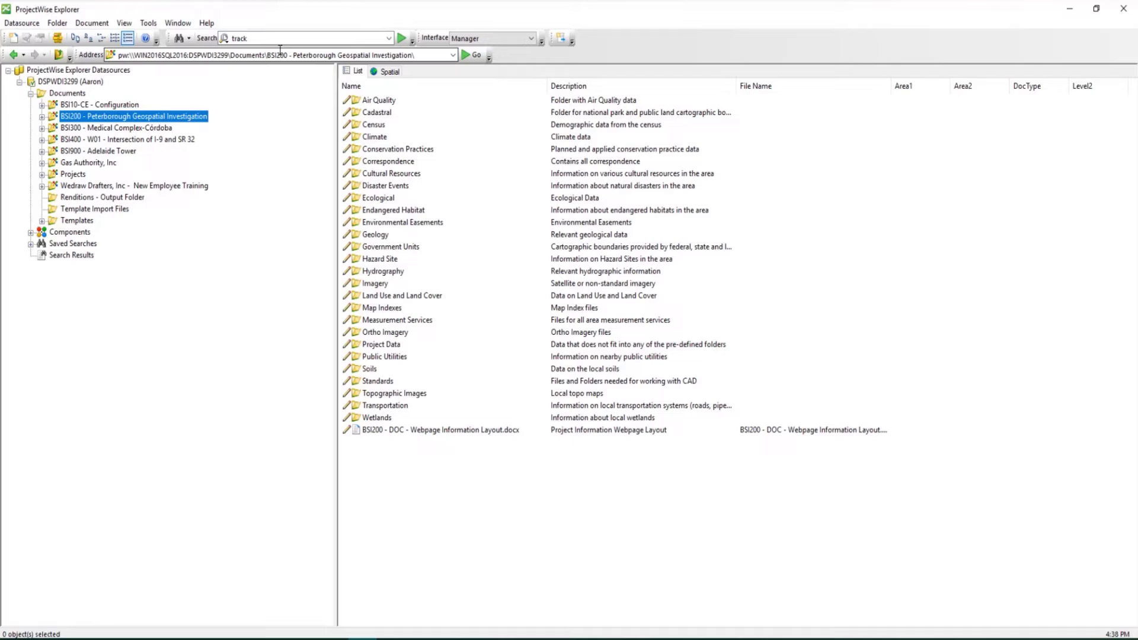
pyautogui.doubleClick(252, 38)
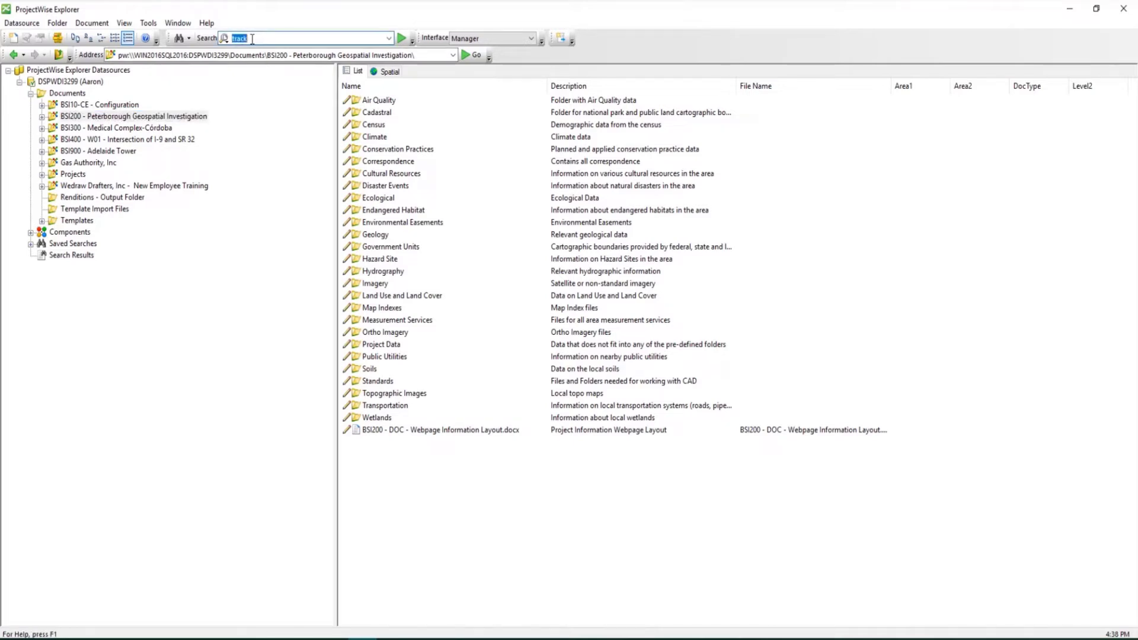
pyautogui.press('BackSpace')
pyautogui.write('t')
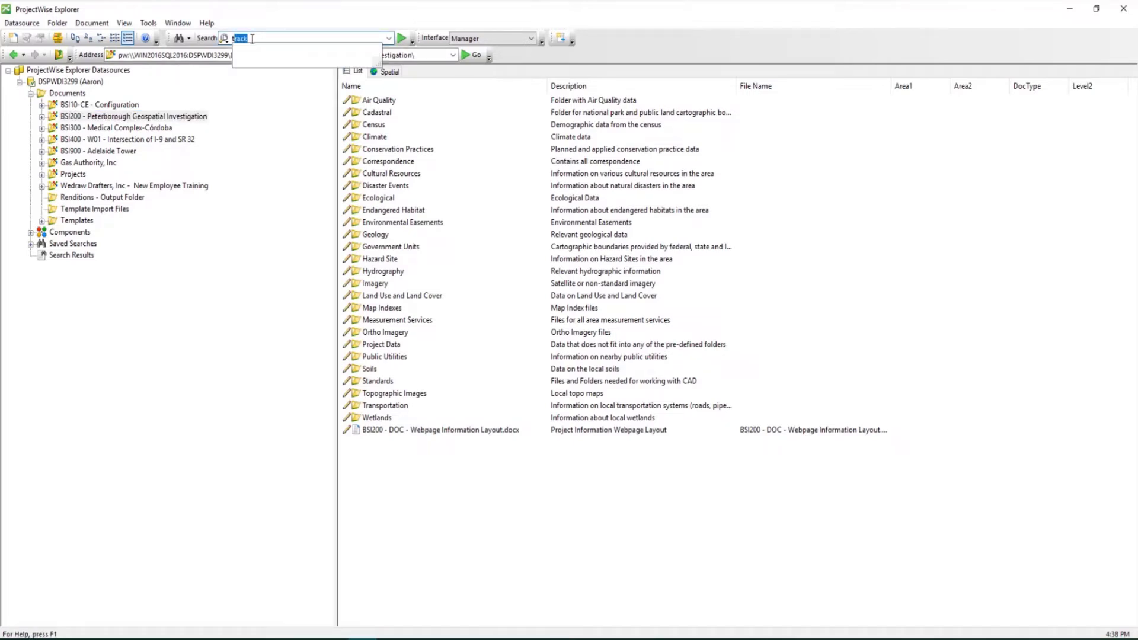
pyautogui.press('Down')
pyautogui.press('Return')
pyautogui.press('Return')
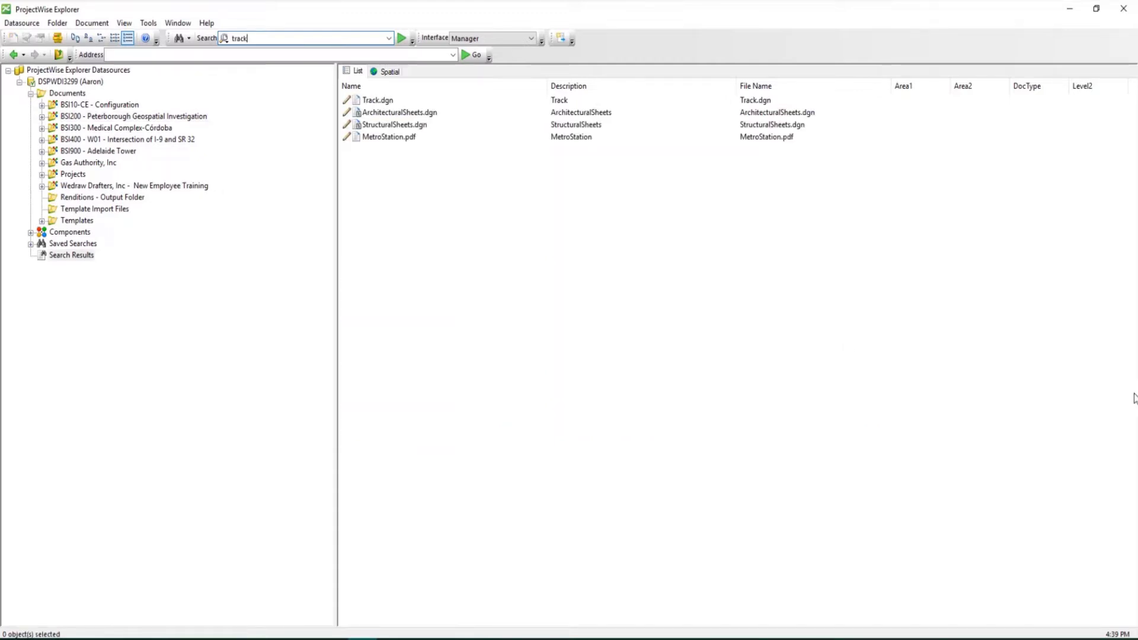
pyautogui.rightClick(416, 114)
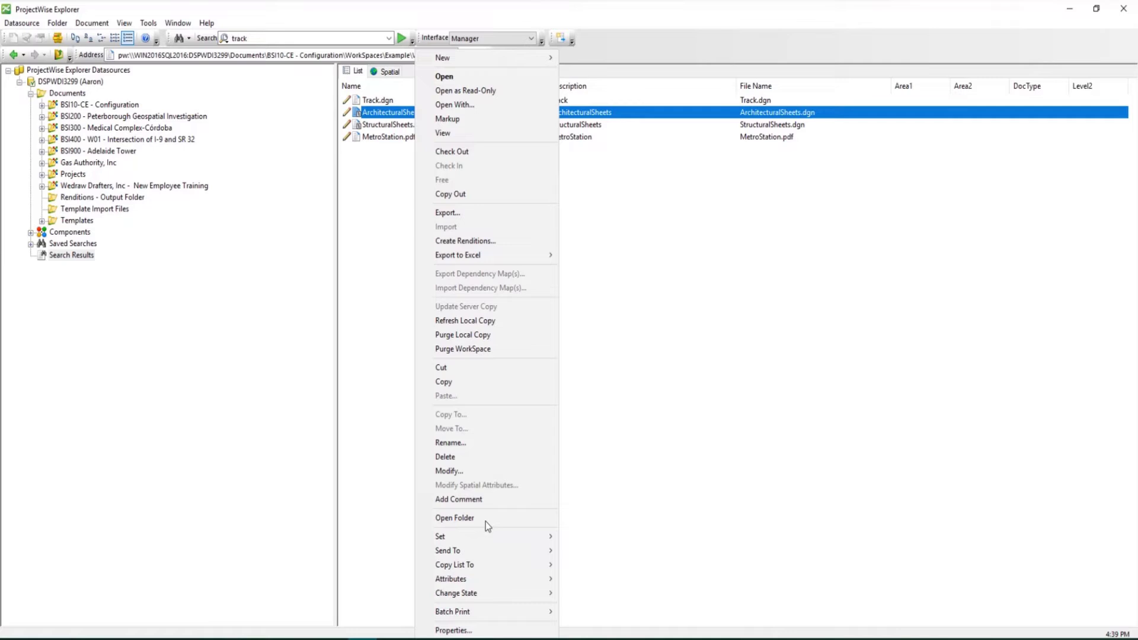
pyautogui.click(488, 526)
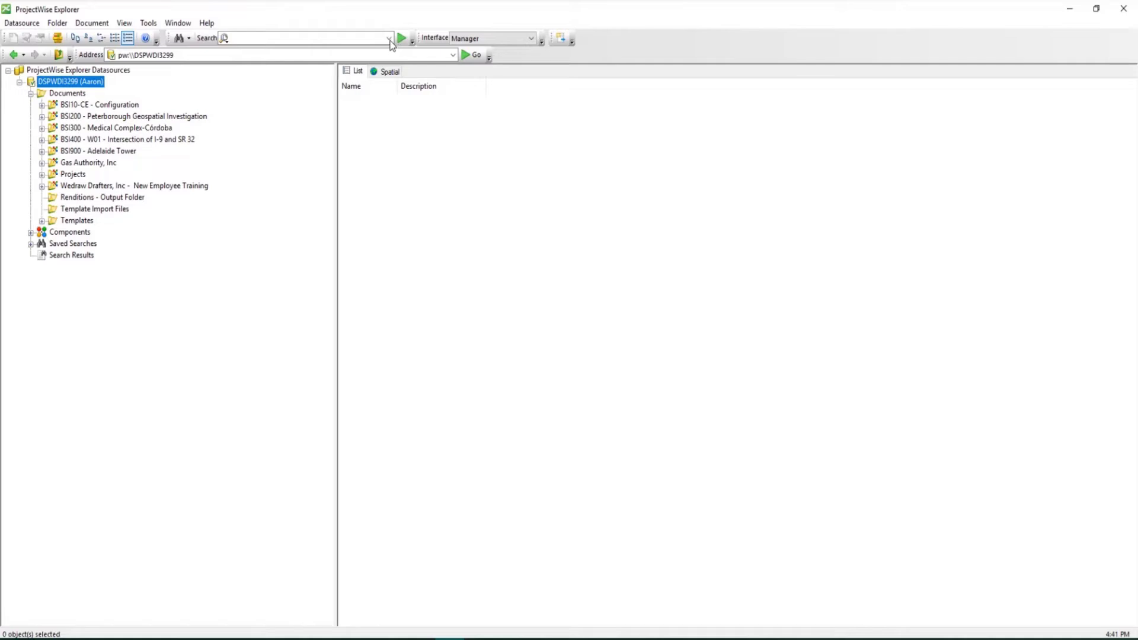
# - Rerun the recent search for "dgn" and look at the Search in Environment options for it
pyautogui.click(389, 39)
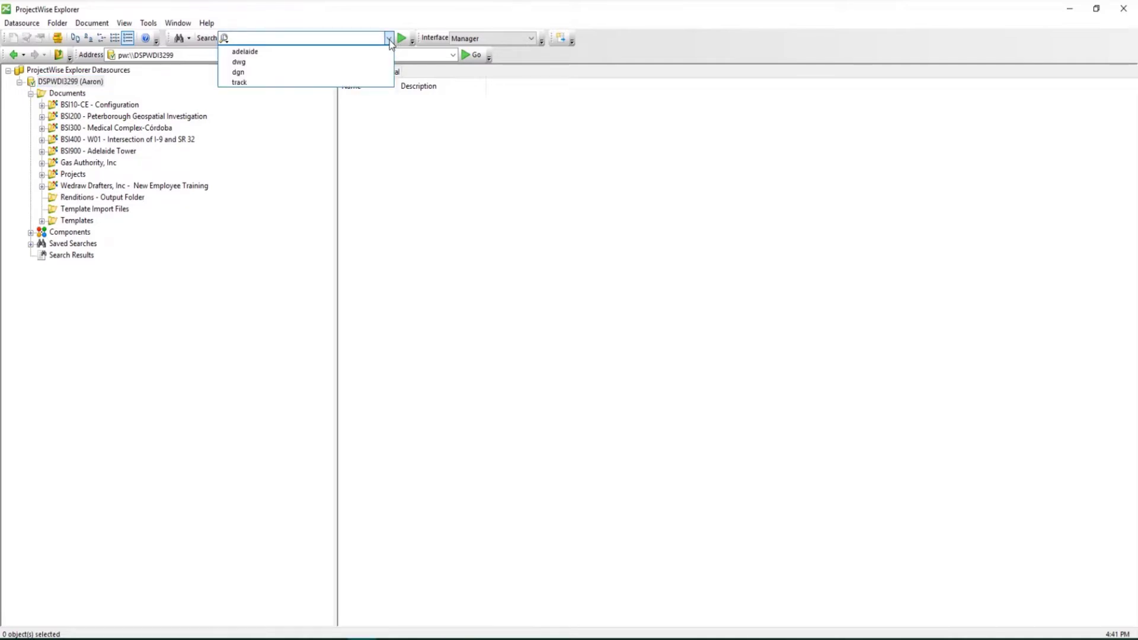
pyautogui.click(272, 72)
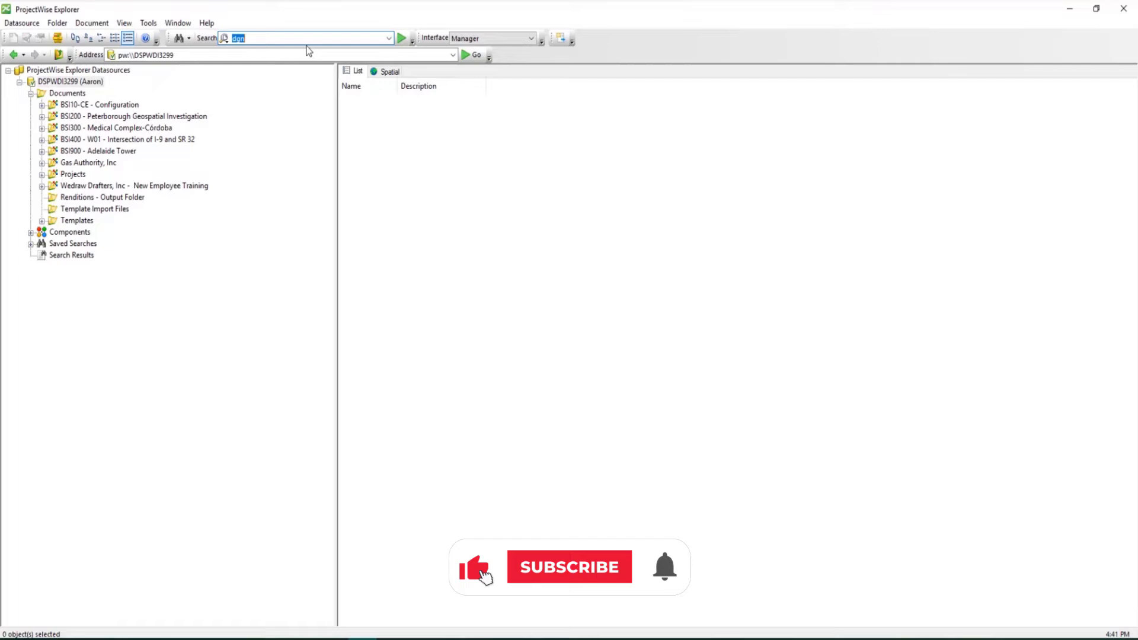
pyautogui.click(402, 38)
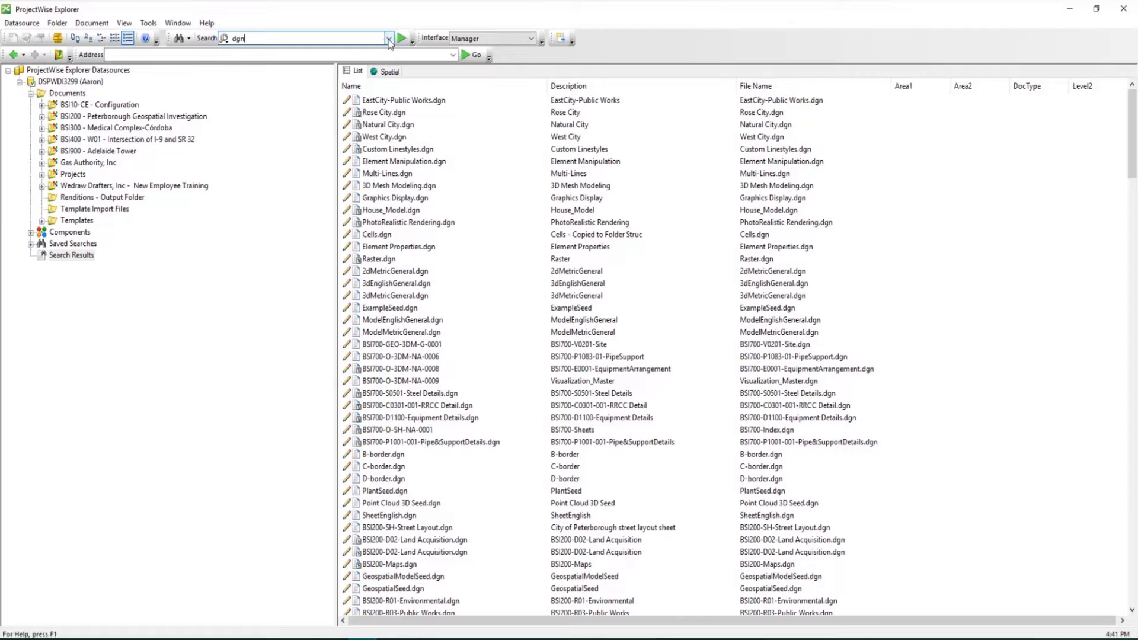
pyautogui.rightClick(247, 39)
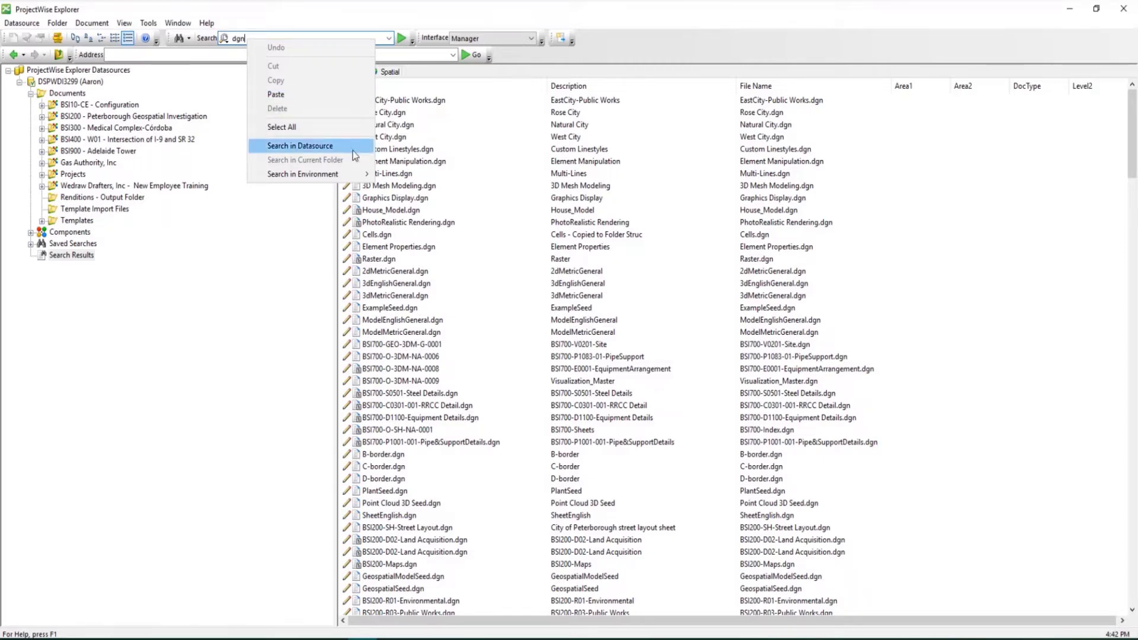
pyautogui.click(300, 180)
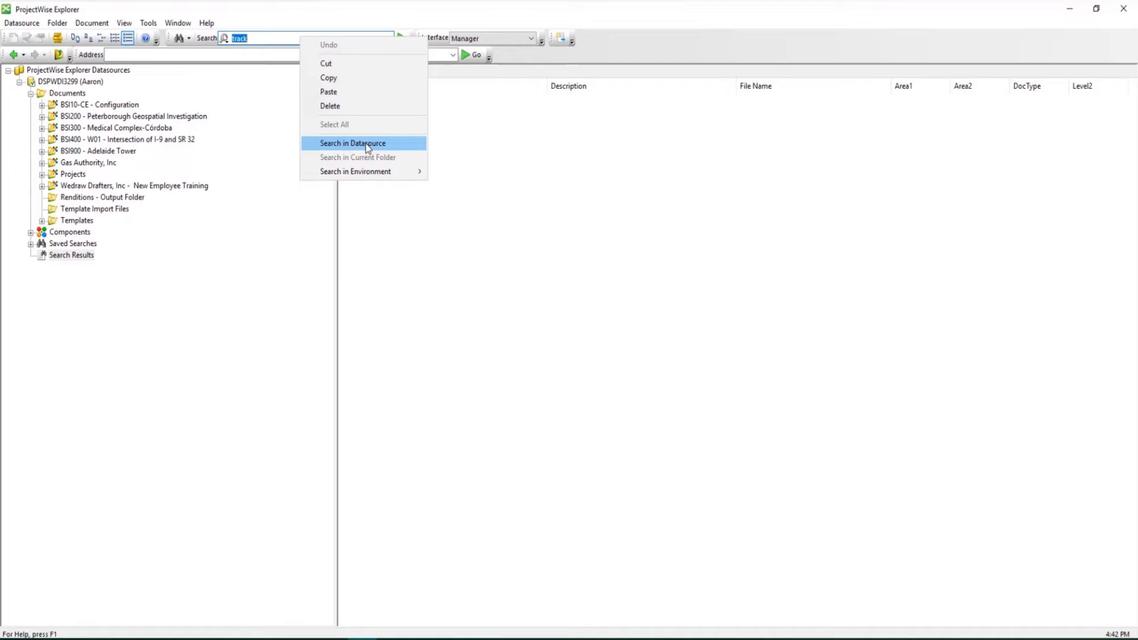
# - Search the whole datasource for "track" and open the folder that contains MetroStation.pdf
pyautogui.click(368, 144)
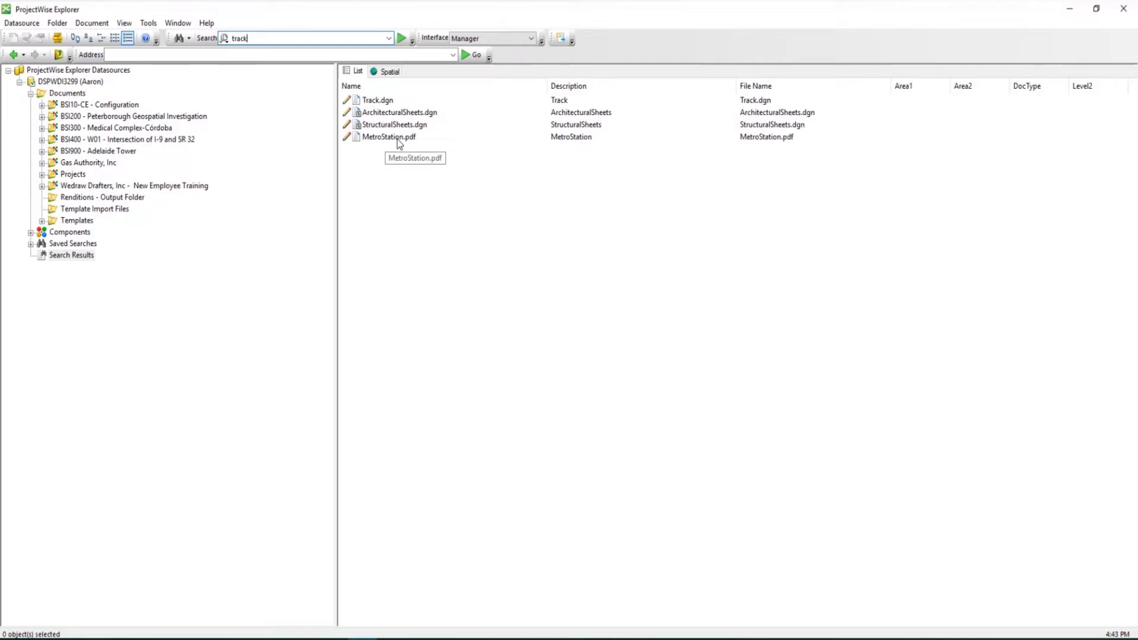
pyautogui.rightClick(397, 138)
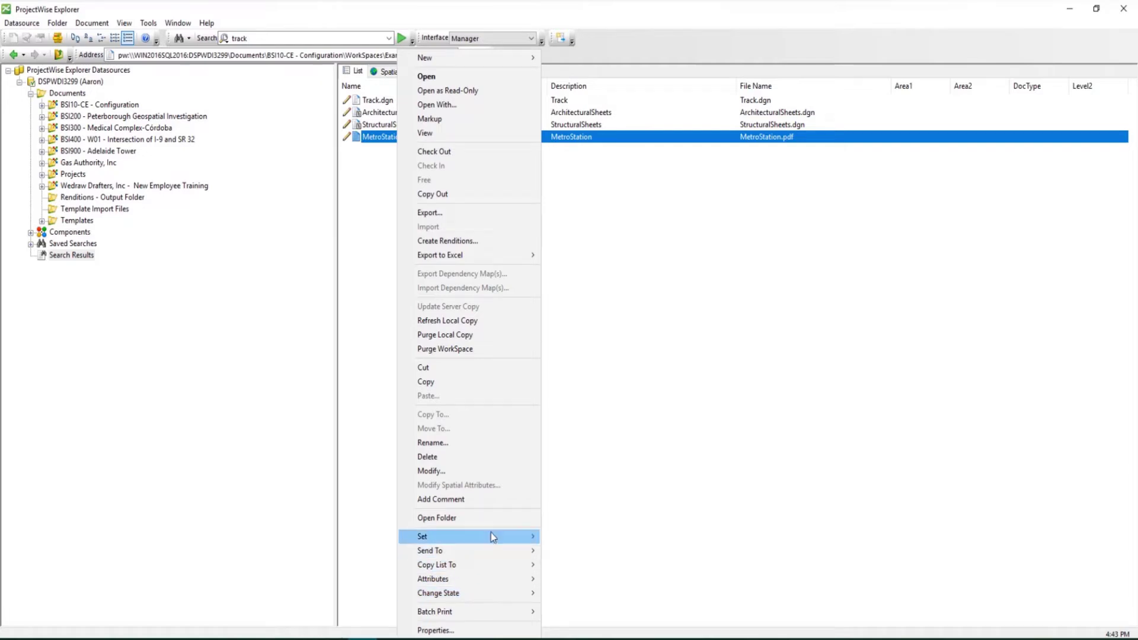
pyautogui.click(506, 522)
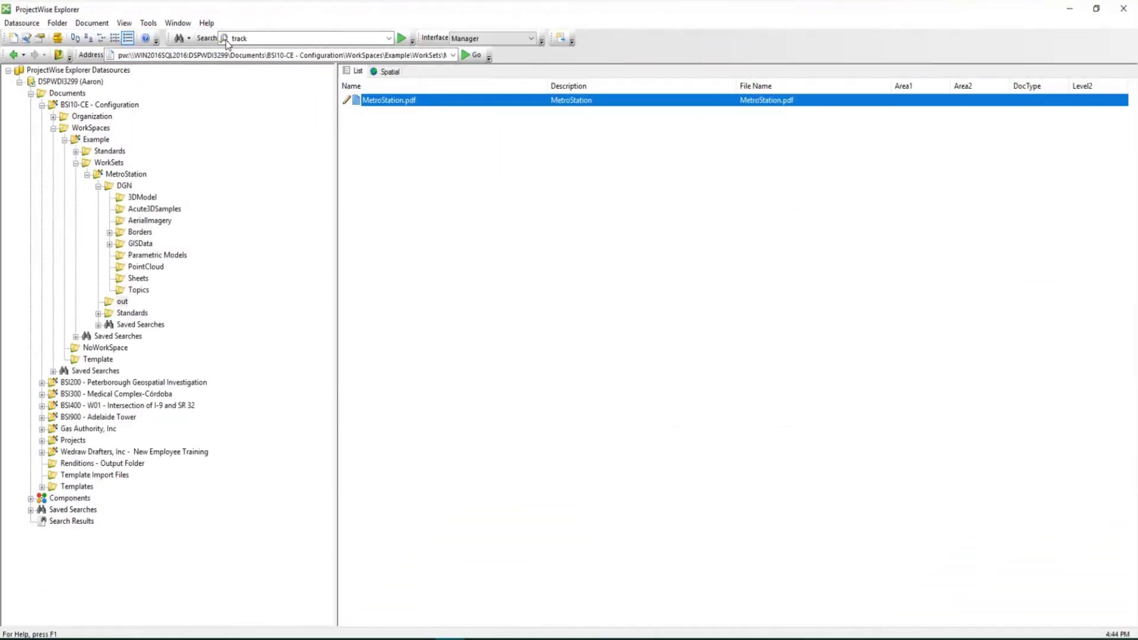
# - Create a quick search type named DWG that covers document name, description, and file name and extension, and apply the settings
pyautogui.click(226, 40)
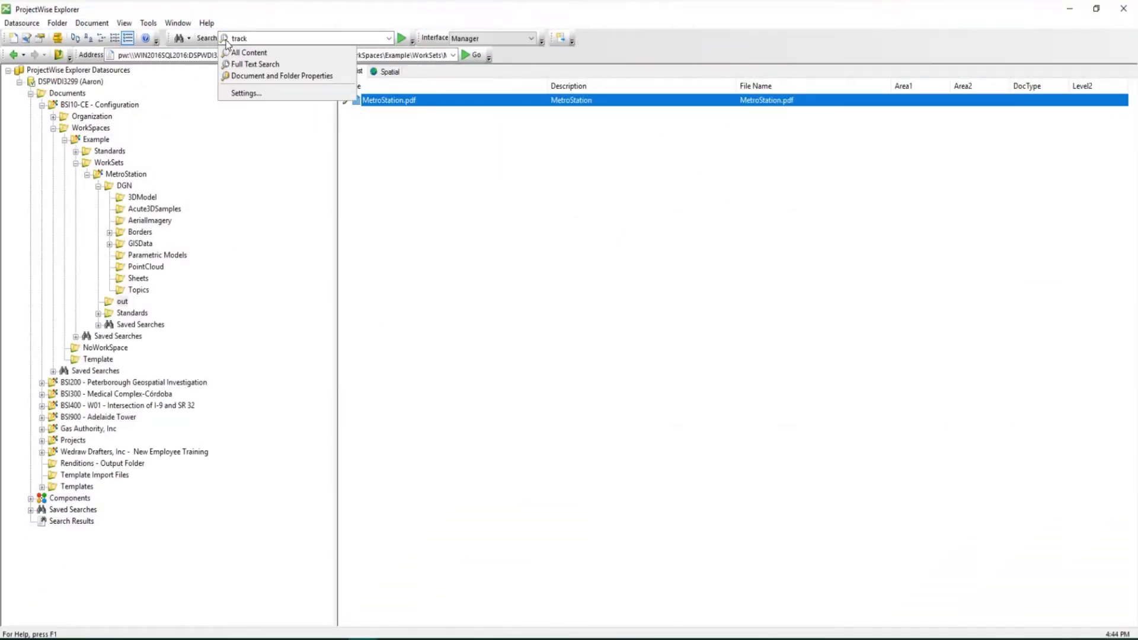
pyautogui.click(258, 95)
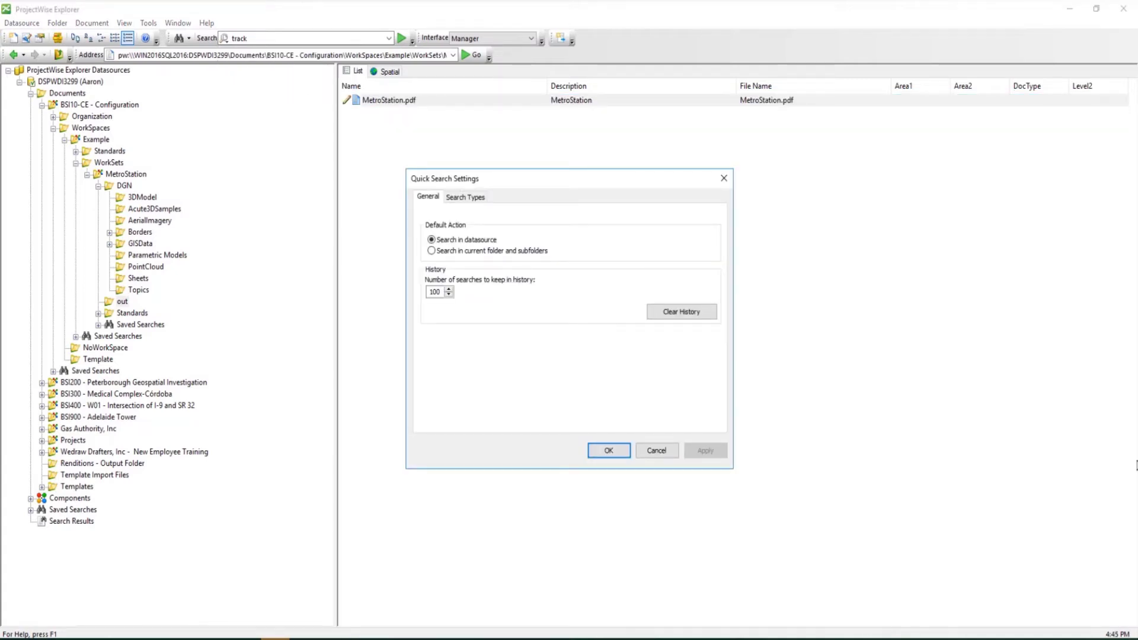
pyautogui.click(465, 199)
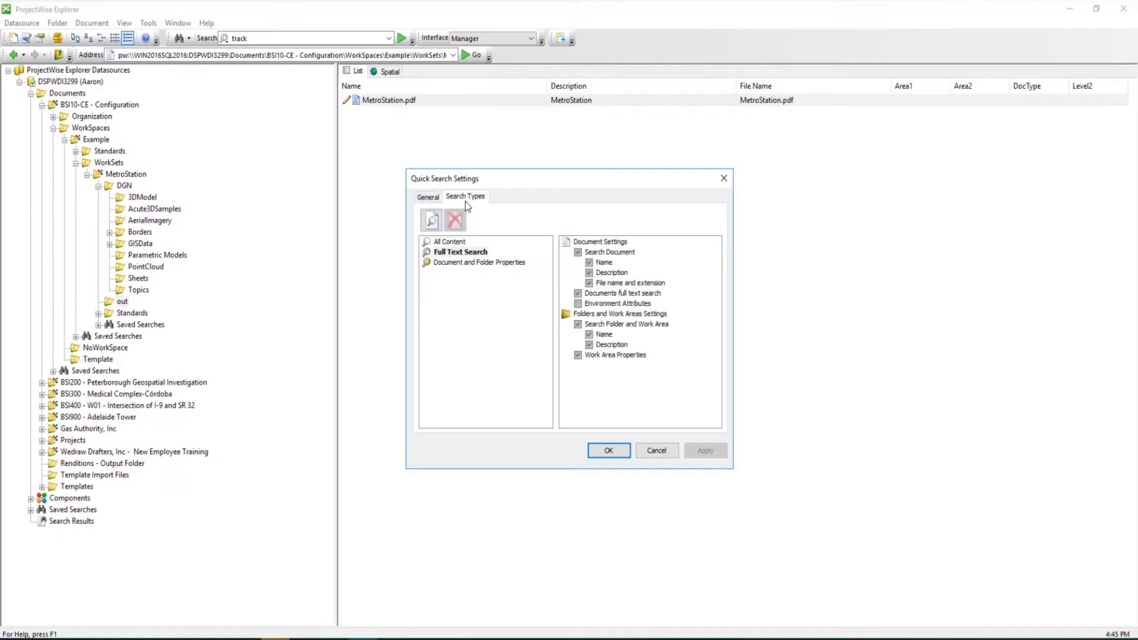
pyautogui.click(434, 224)
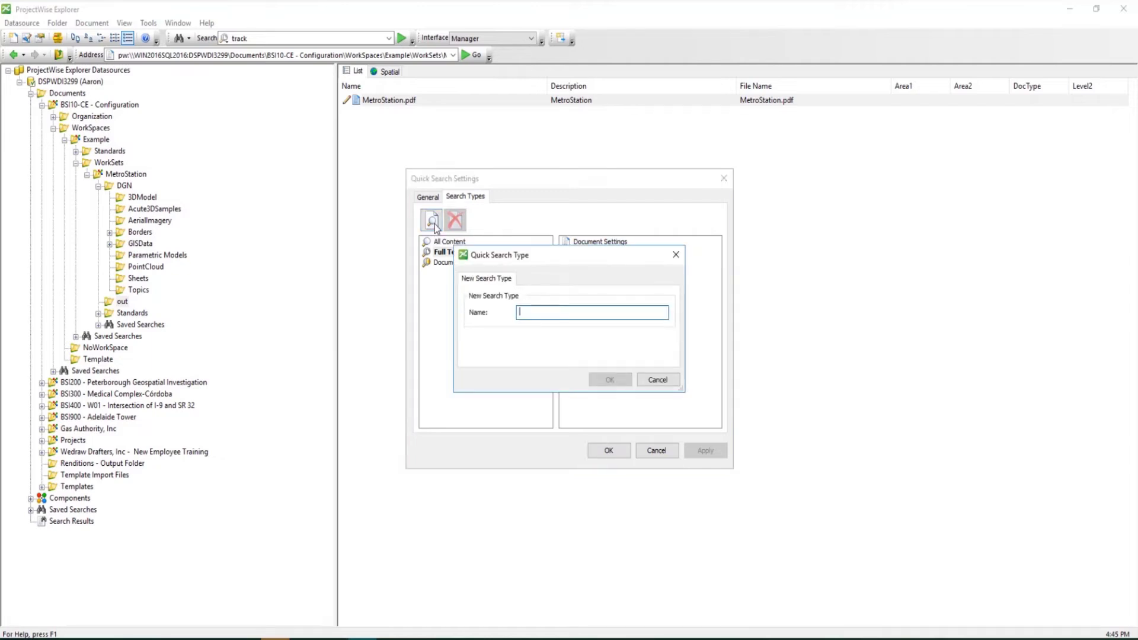
pyautogui.write('D')
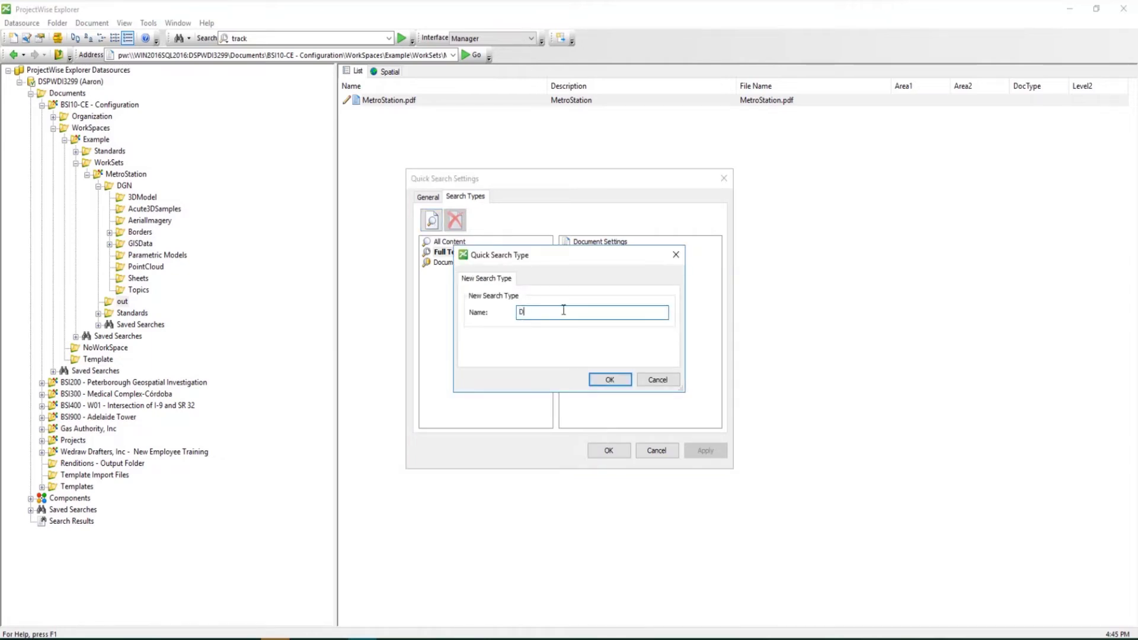
pyautogui.write('WG')
pyautogui.click(610, 379)
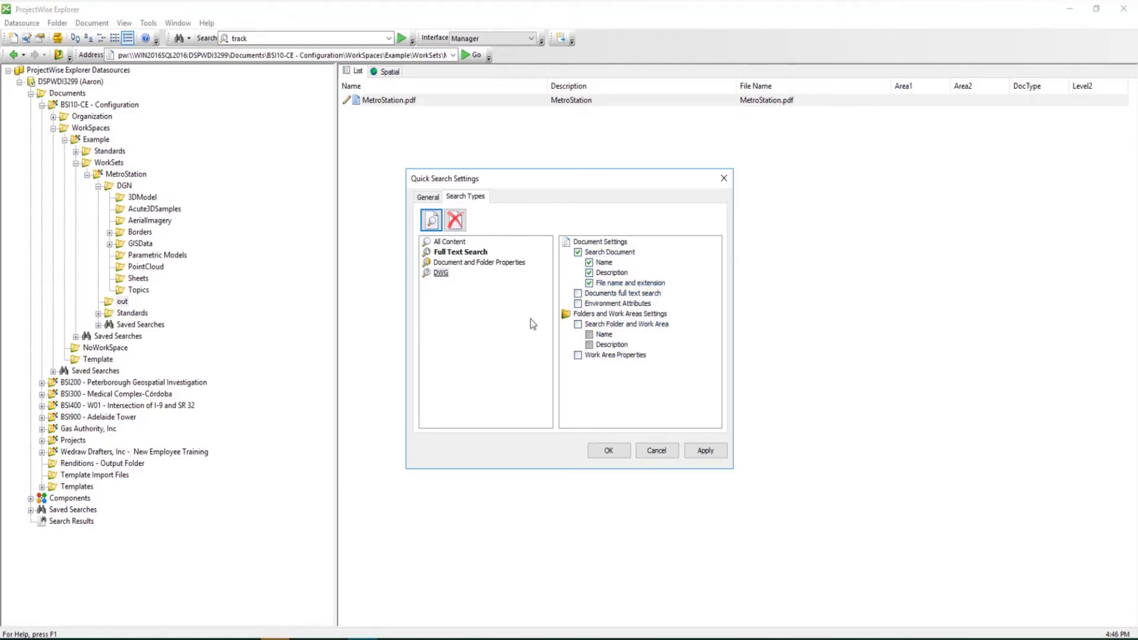
pyautogui.click(703, 451)
pyautogui.click(615, 457)
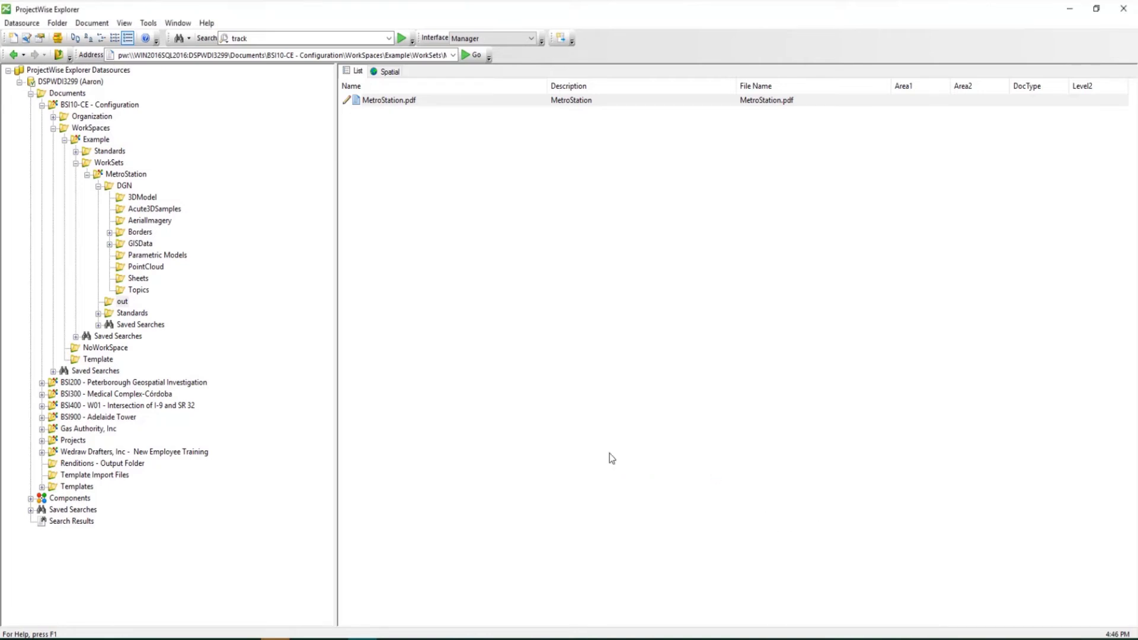
# - Make DWG the active quick search type
pyautogui.click(226, 39)
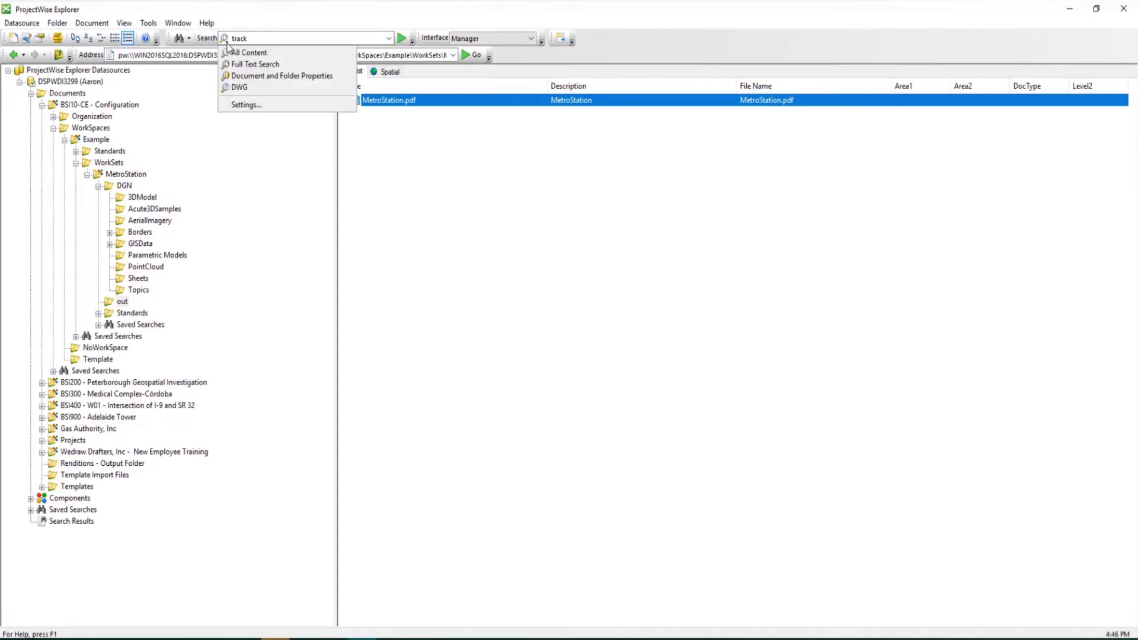
pyautogui.click(250, 89)
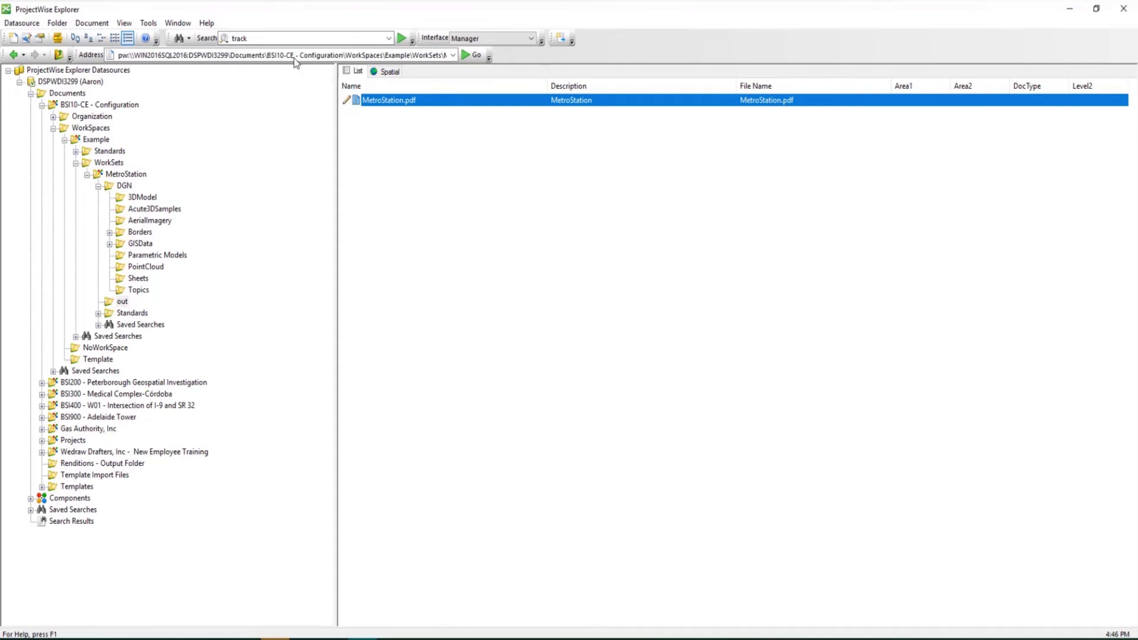
pyautogui.click(225, 39)
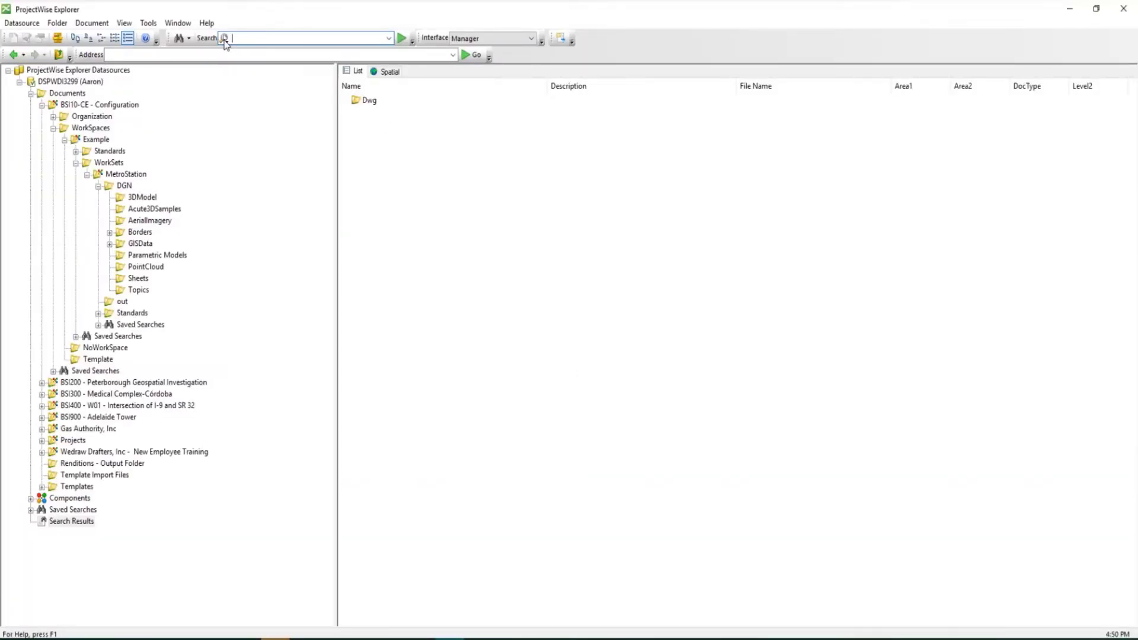
# - Set the default quick search action to Search in current folder and subfolders
pyautogui.click(225, 39)
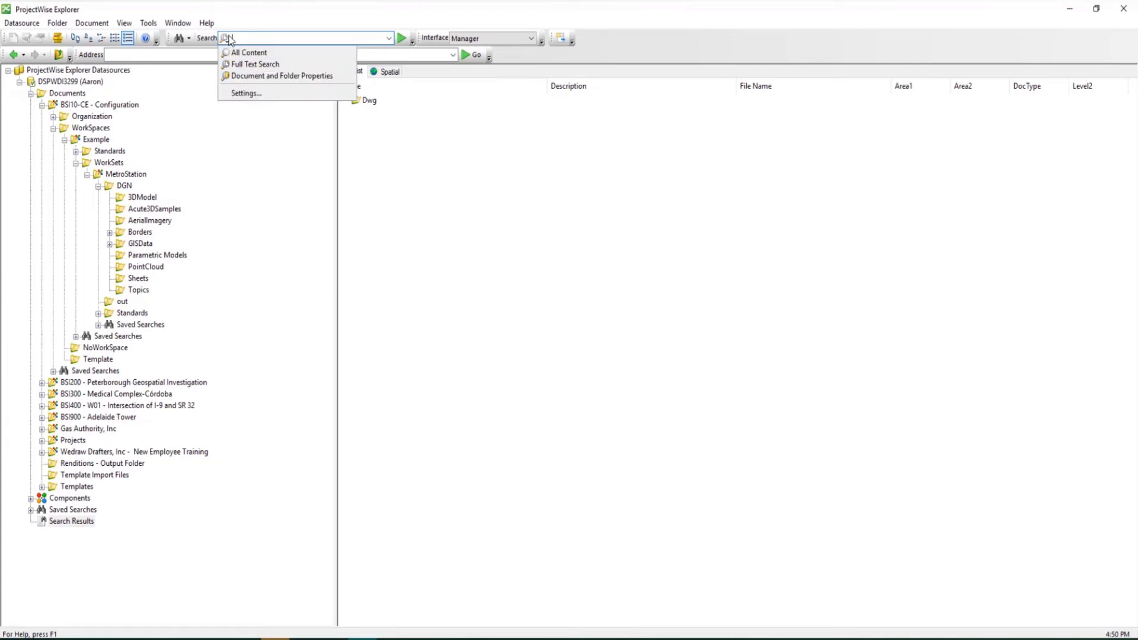
pyautogui.click(245, 93)
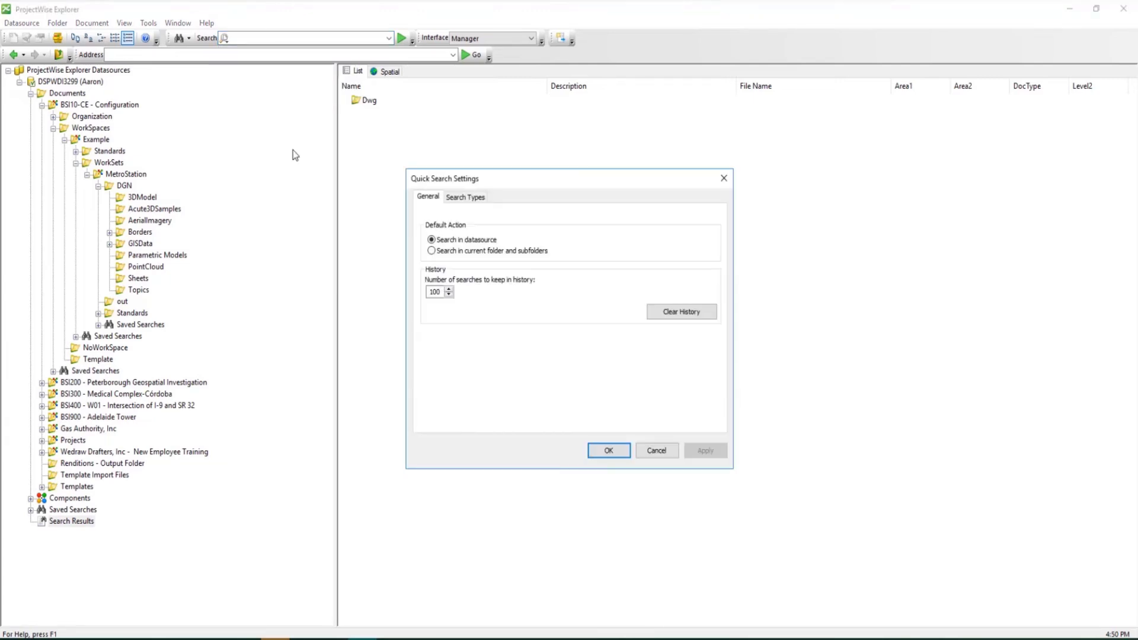
pyautogui.click(430, 251)
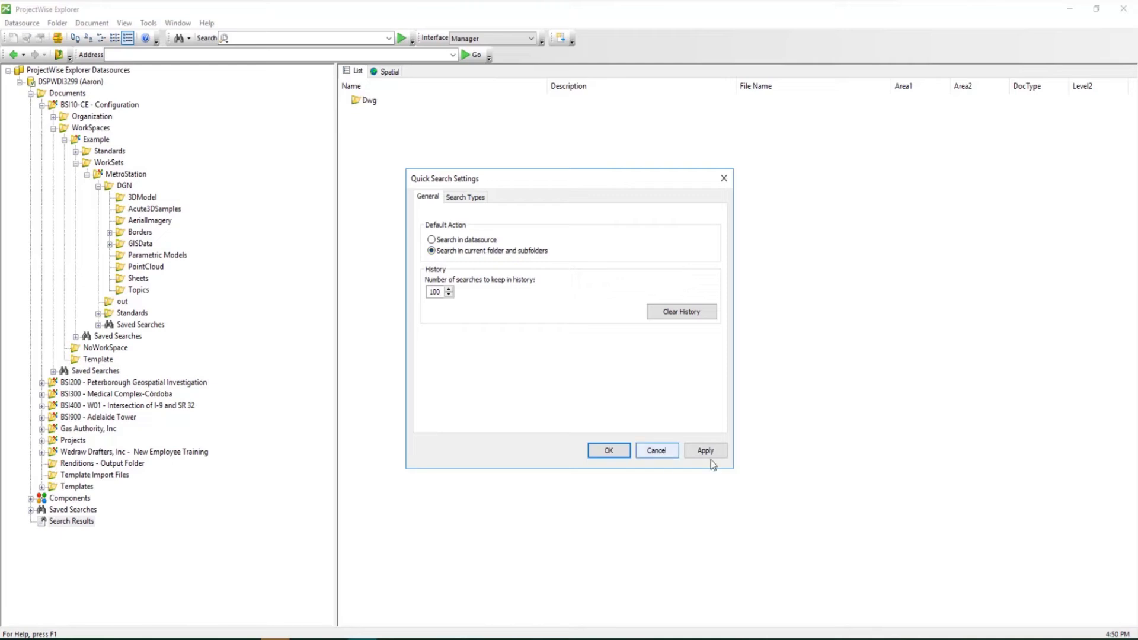
pyautogui.click(620, 452)
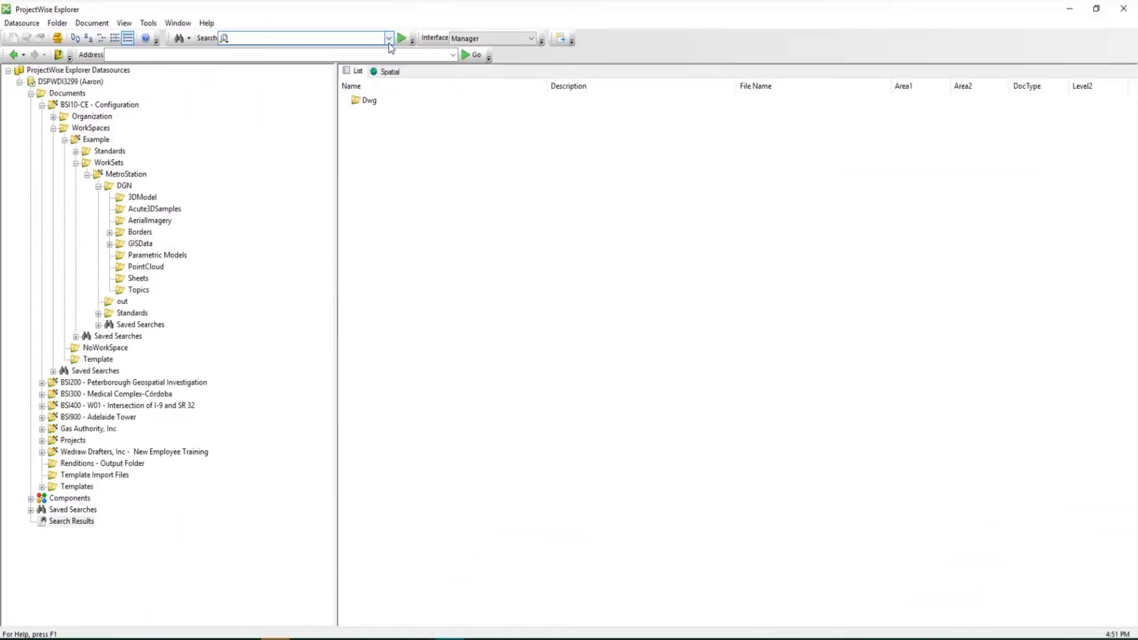
# - View the list of recent quick search terms
pyautogui.click(388, 38)
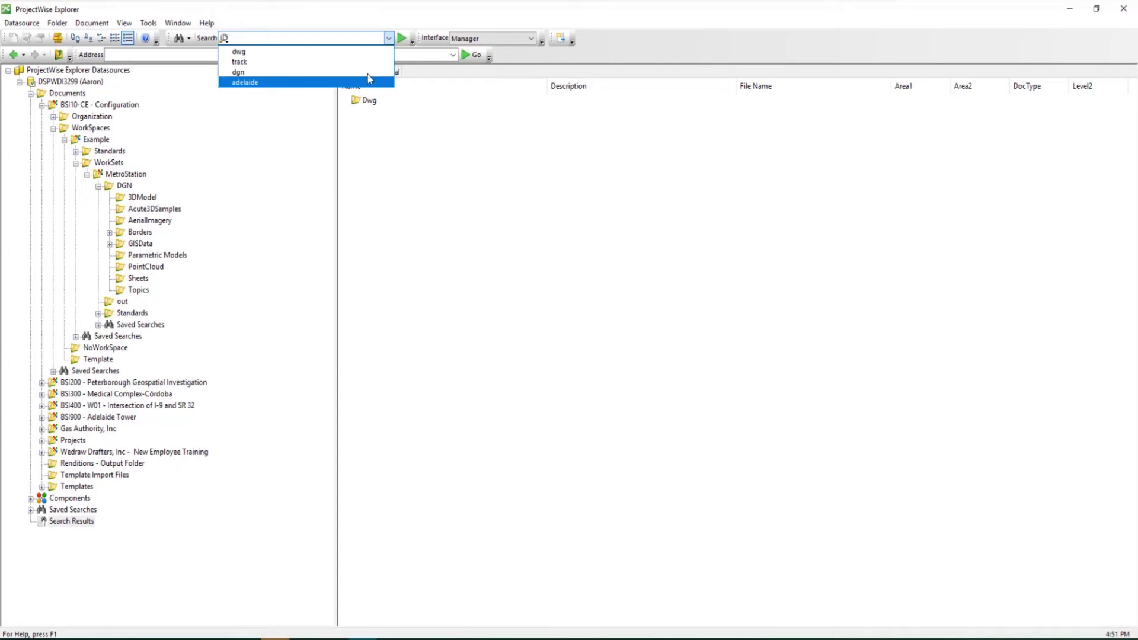
pyautogui.click(393, 38)
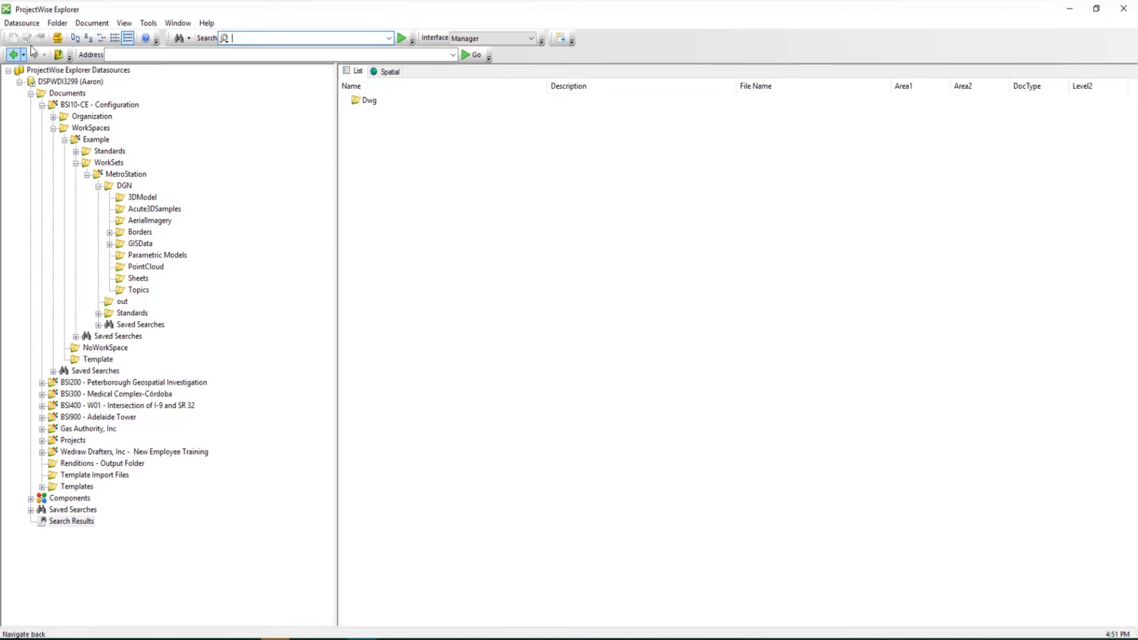
# - Set the number of quick searches to keep in history to 200 and accept the settings
pyautogui.click(224, 38)
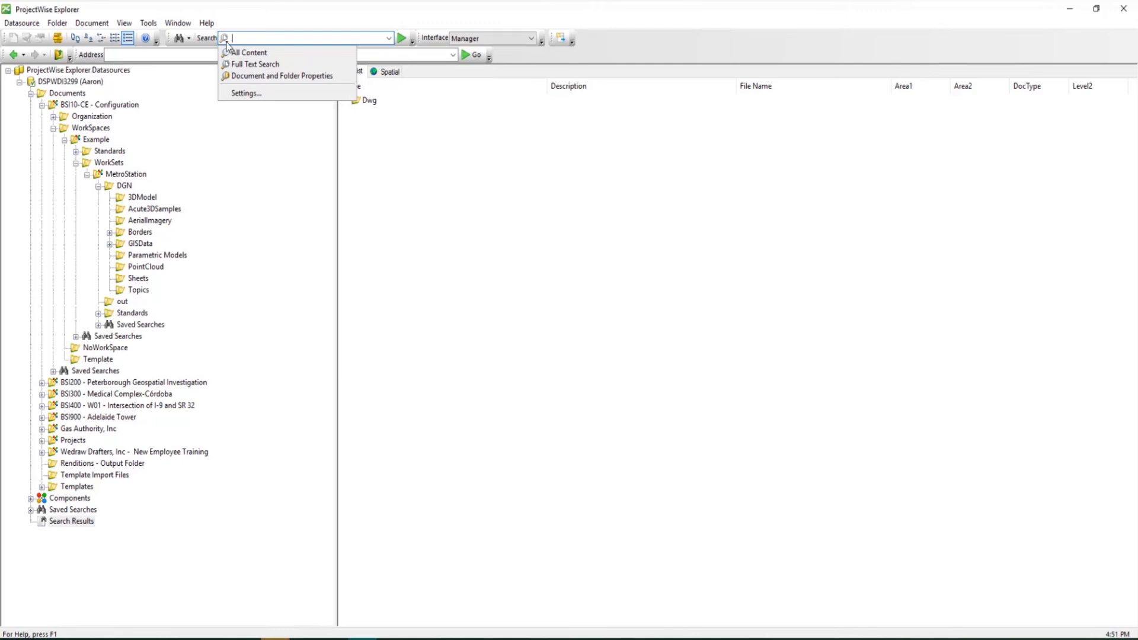
pyautogui.click(237, 95)
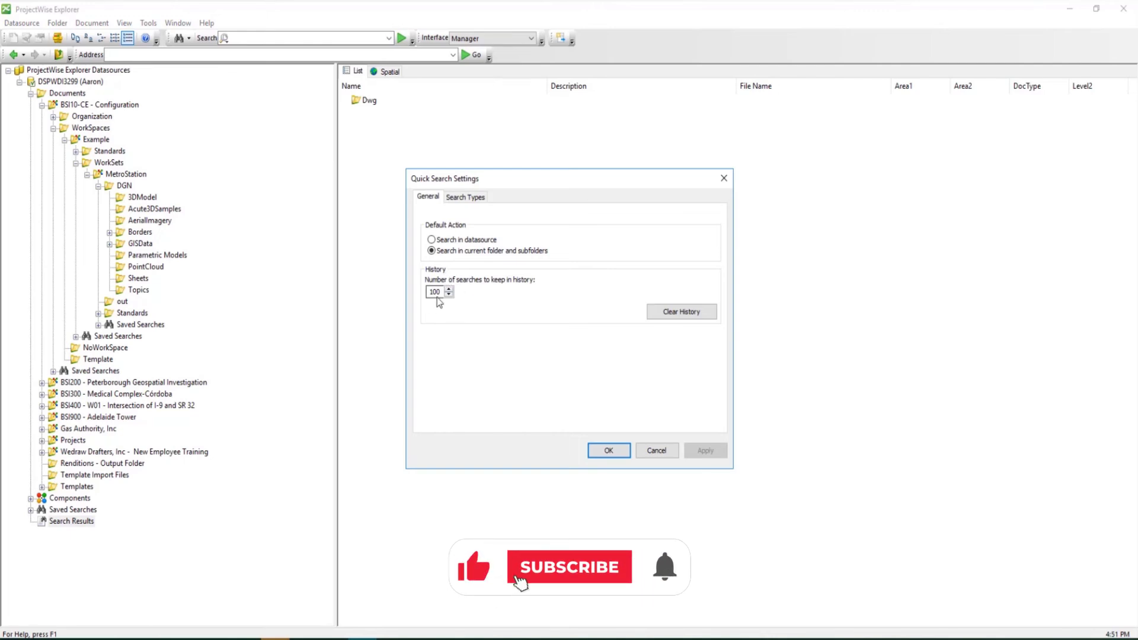
pyautogui.moveTo(436, 294); pyautogui.dragTo(425, 295)
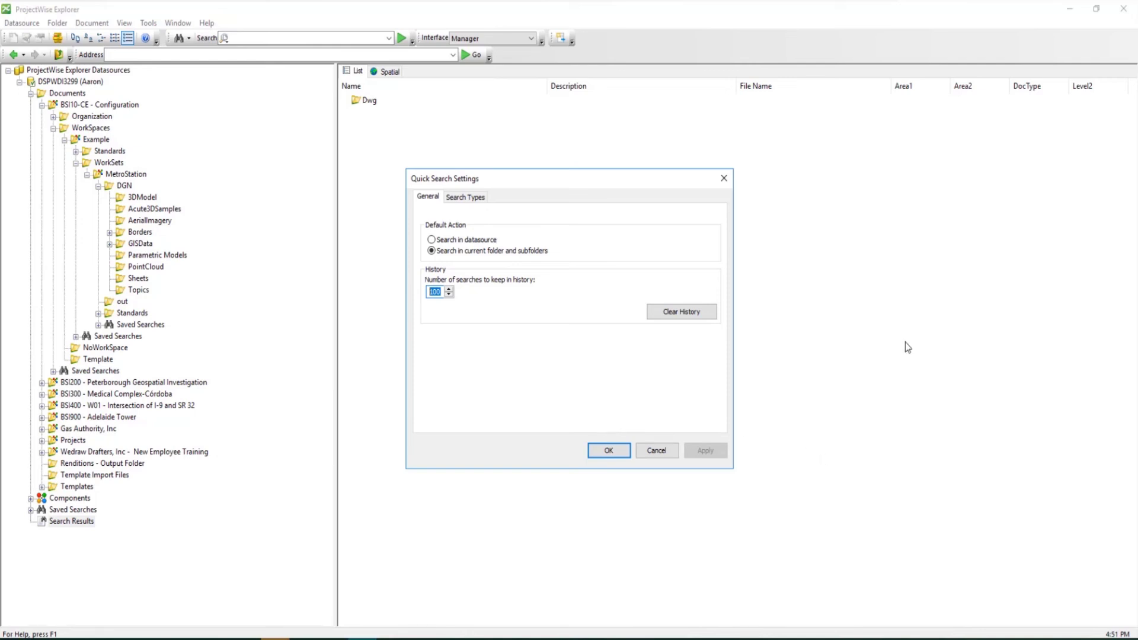
pyautogui.write('999')
pyautogui.press('BackSpace')
pyautogui.press('BackSpace')
pyautogui.press('BackSpace')
pyautogui.write('200')
pyautogui.click(605, 455)
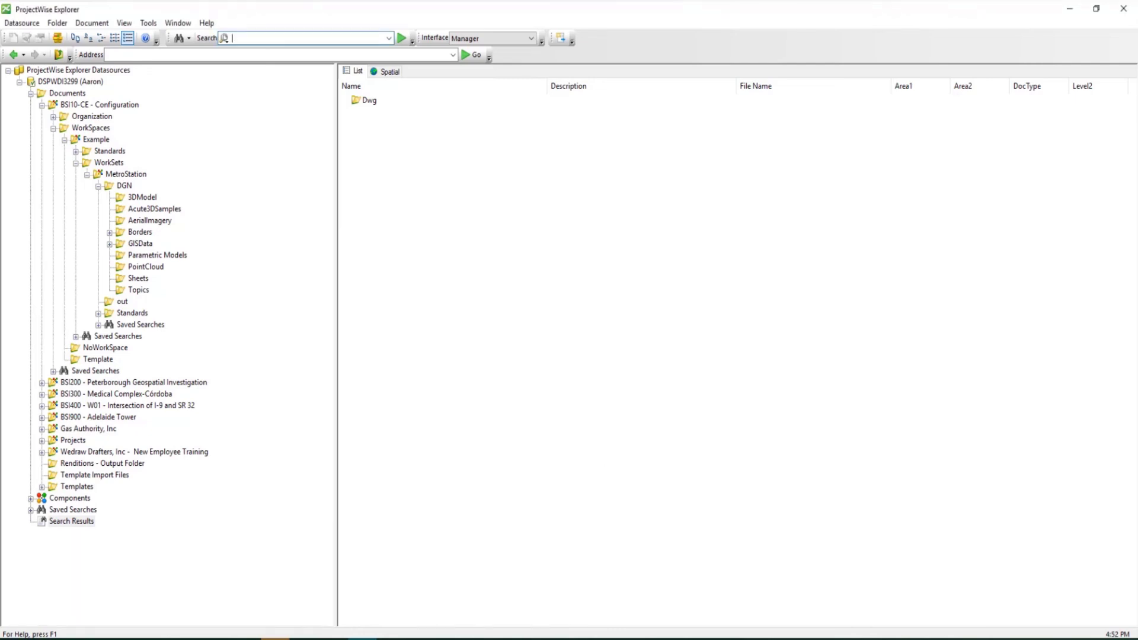
# - Clear the history of executed quick searches, checking the list of recent search terms before and after
pyautogui.click(388, 38)
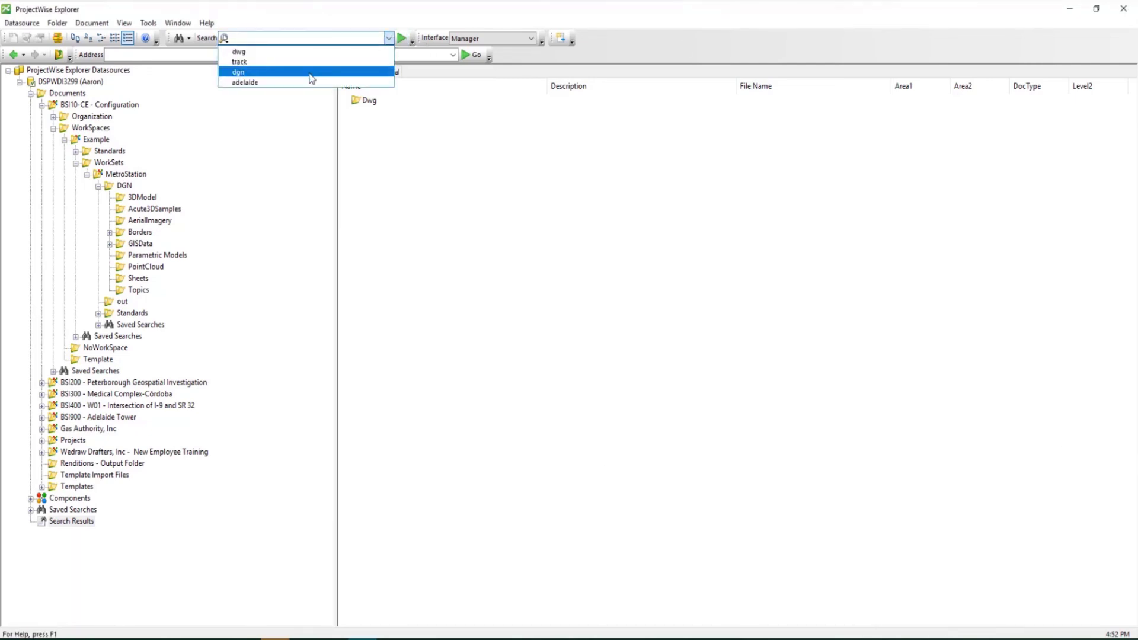
pyautogui.click(225, 40)
pyautogui.click(224, 39)
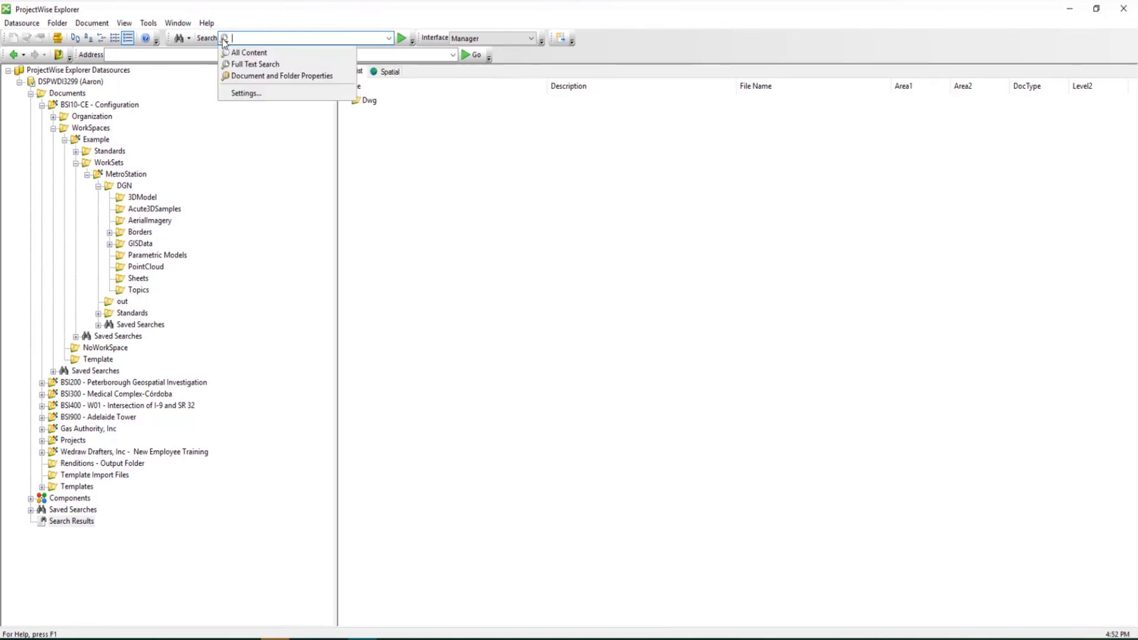
pyautogui.click(256, 96)
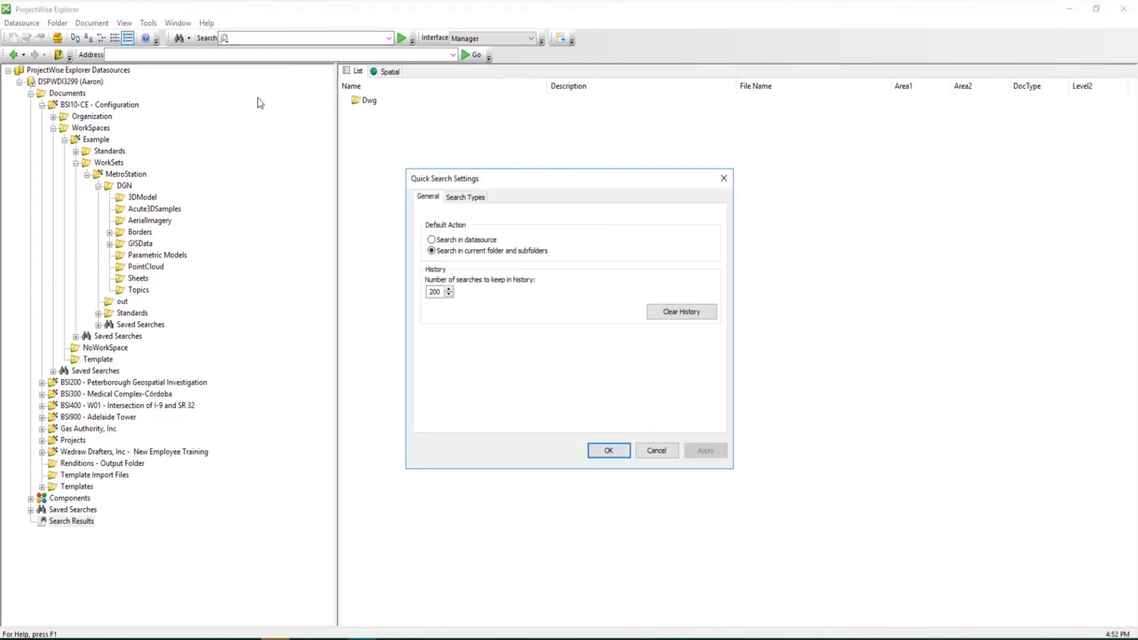
pyautogui.click(697, 316)
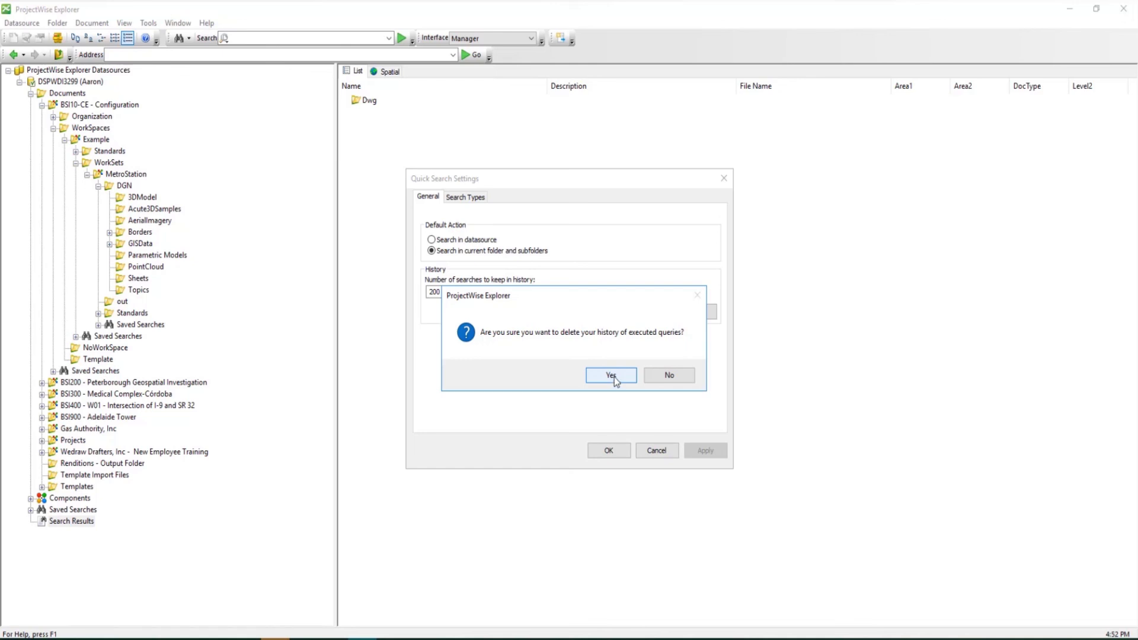
pyautogui.click(614, 377)
pyautogui.click(610, 453)
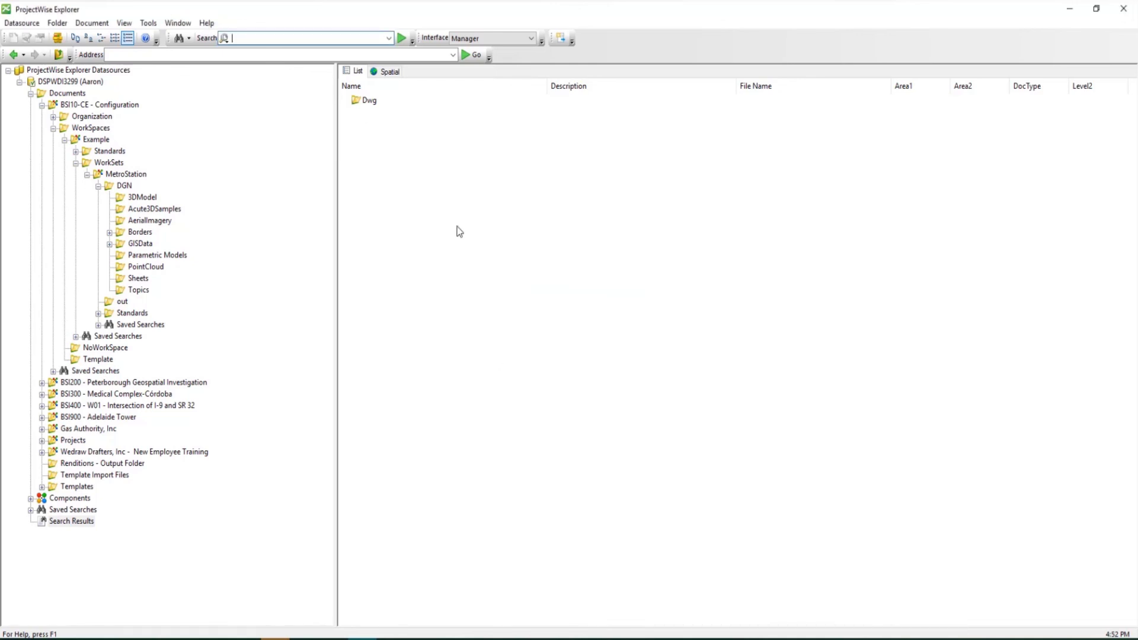
pyautogui.click(390, 40)
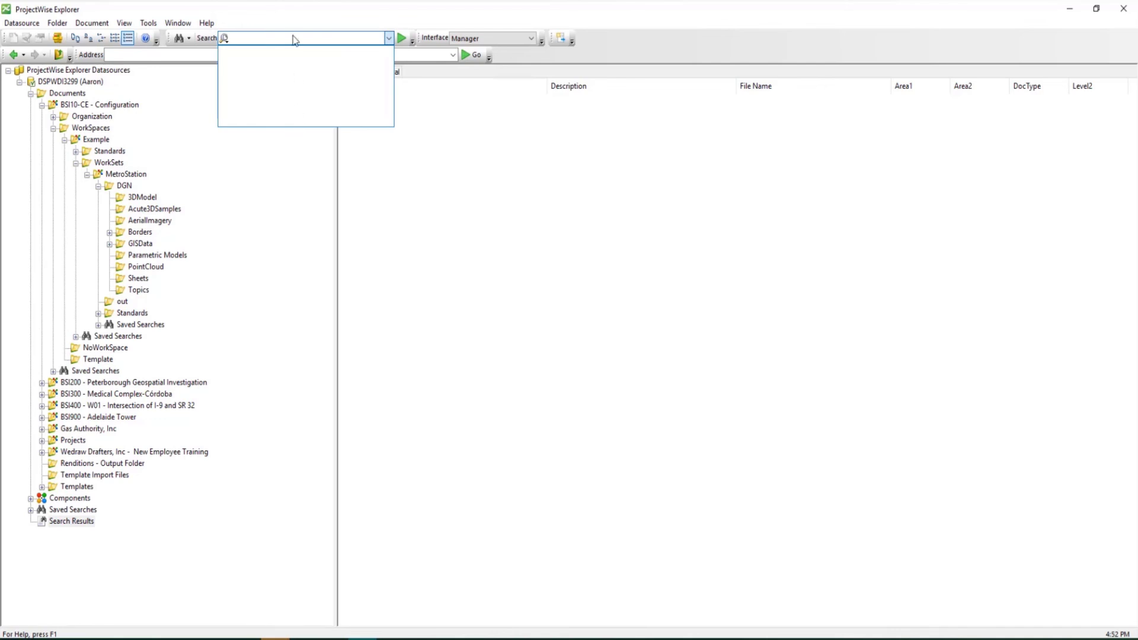